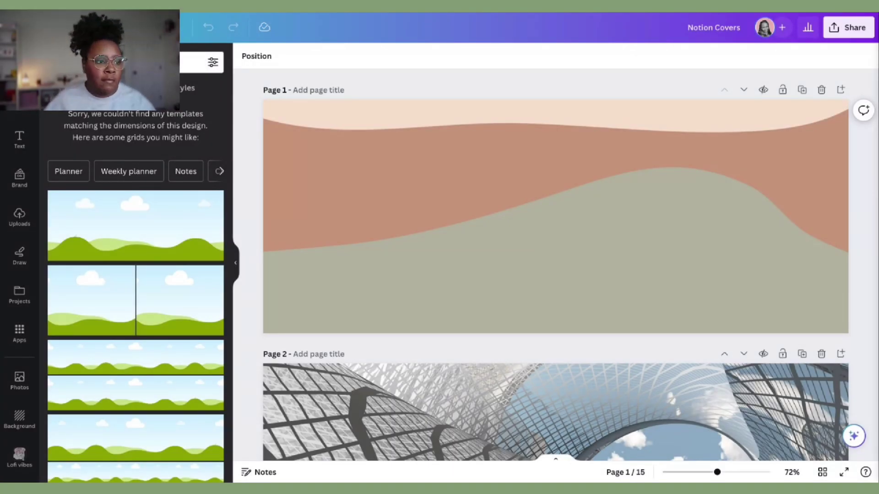
- Review the existing cover images across the pages of the Notion Covers design
{"action": "scroll", "coordinate": [556, 275], "scroll_direction": "down", "scroll_amount": 3}
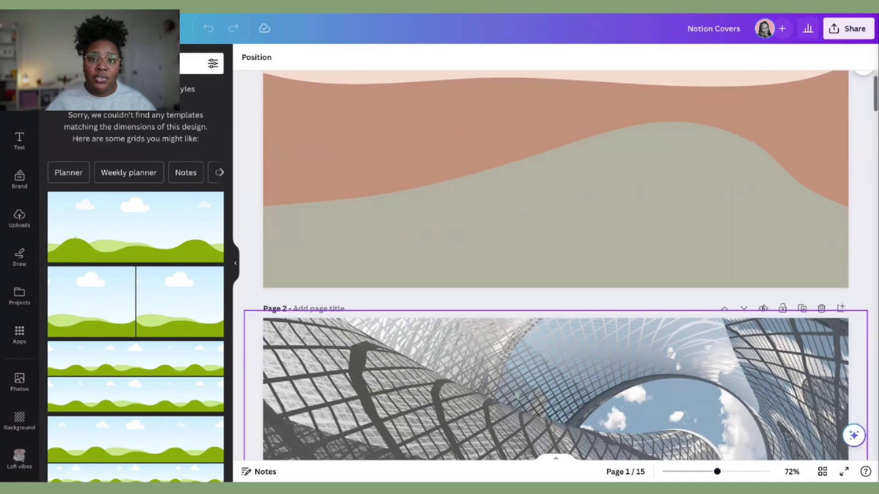
{"action": "scroll", "coordinate": [555, 265], "scroll_direction": "down", "scroll_amount": 5}
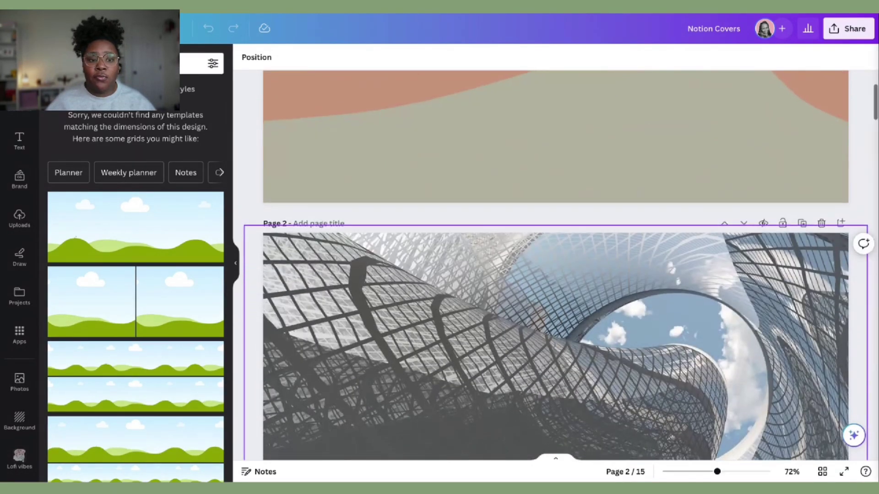
{"action": "scroll", "coordinate": [556, 265], "scroll_direction": "down", "scroll_amount": 2}
{"action": "scroll", "coordinate": [555, 266], "scroll_direction": "up", "scroll_amount": 6}
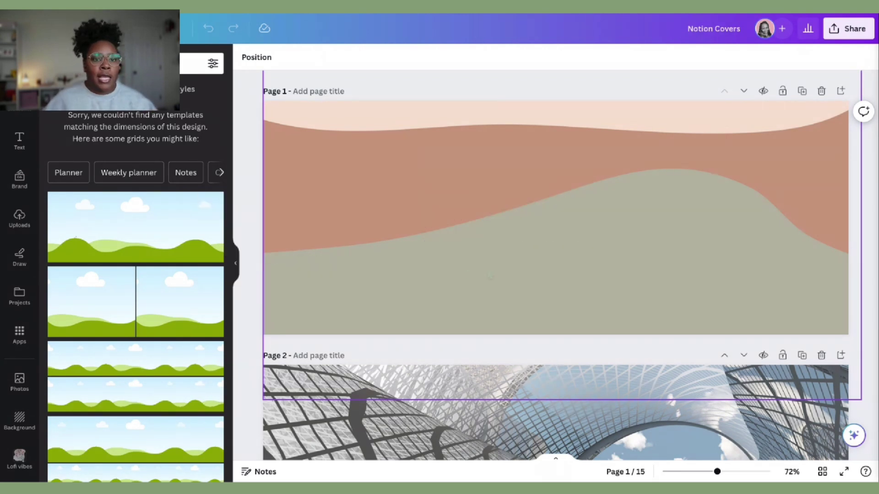
{"action": "scroll", "coordinate": [493, 275], "scroll_direction": "down", "scroll_amount": 3}
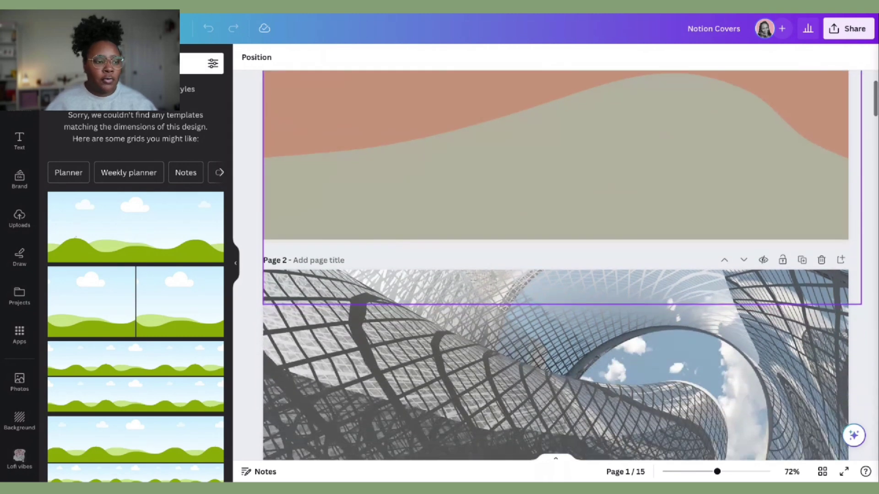
{"action": "scroll", "coordinate": [555, 266], "scroll_direction": "up", "scroll_amount": 4}
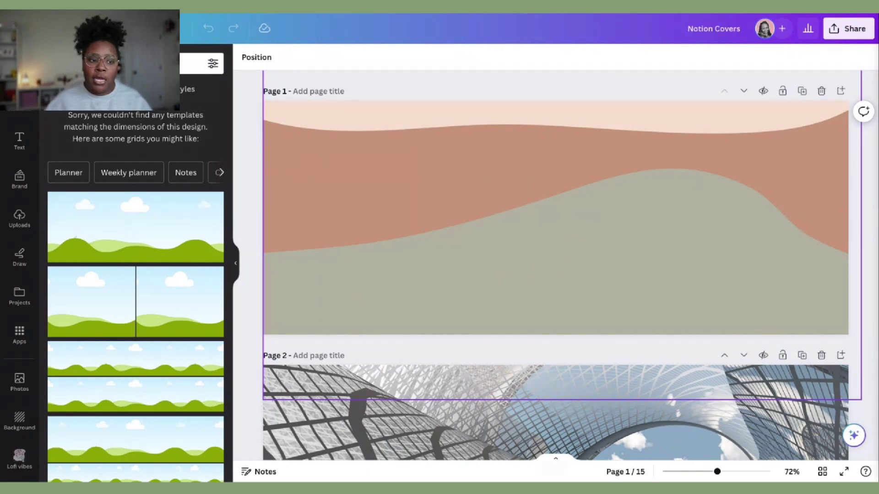
{"action": "scroll", "coordinate": [556, 265], "scroll_direction": "down", "scroll_amount": 4}
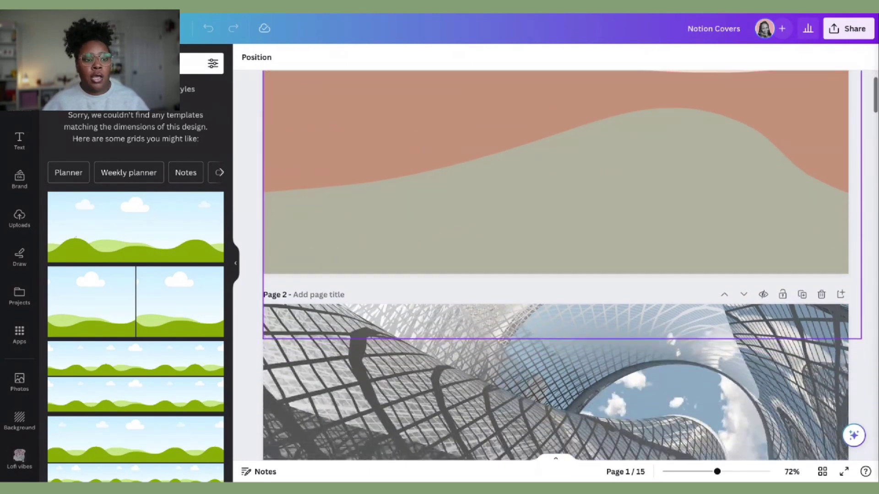
{"action": "scroll", "coordinate": [556, 265], "scroll_direction": "down", "scroll_amount": 10}
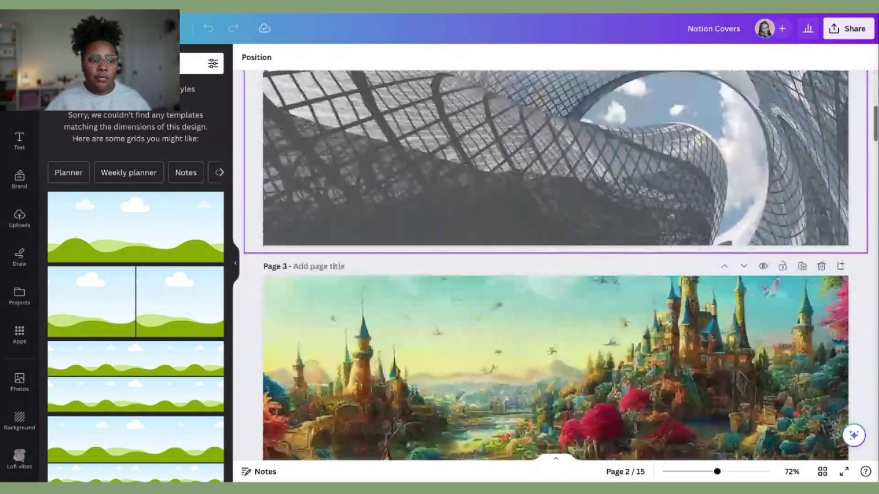
{"action": "scroll", "coordinate": [555, 266], "scroll_direction": "up", "scroll_amount": 10}
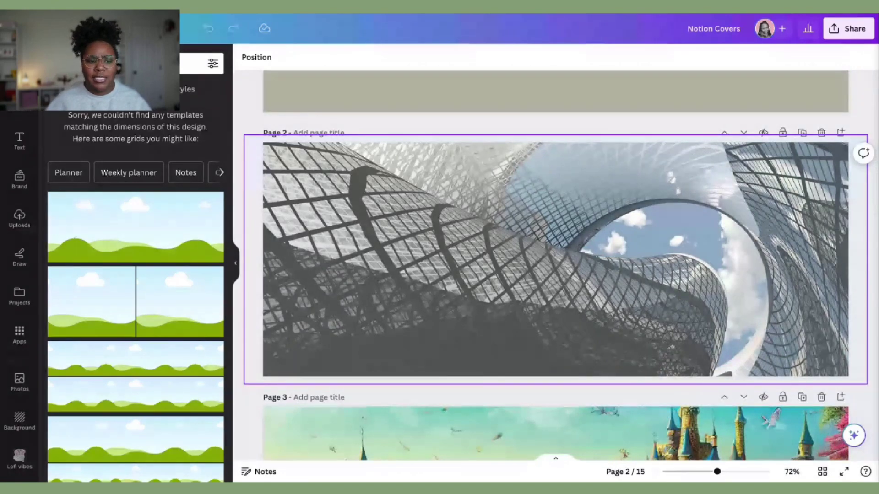
{"action": "scroll", "coordinate": [556, 266], "scroll_direction": "down", "scroll_amount": 5}
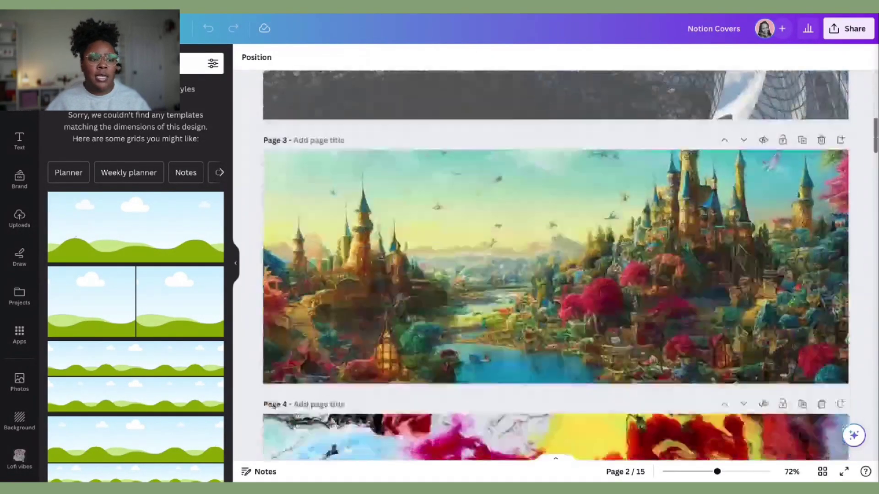
{"action": "scroll", "coordinate": [555, 266], "scroll_direction": "down", "scroll_amount": 2}
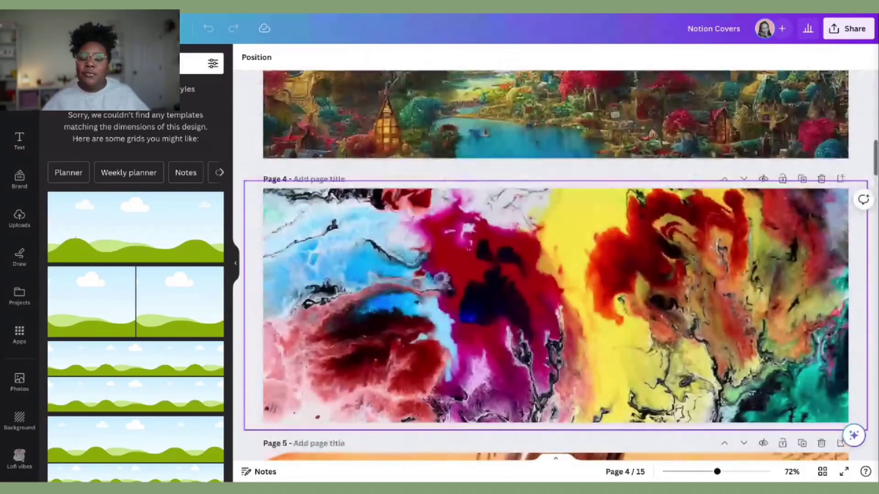
{"action": "scroll", "coordinate": [555, 265], "scroll_direction": "up", "scroll_amount": 1}
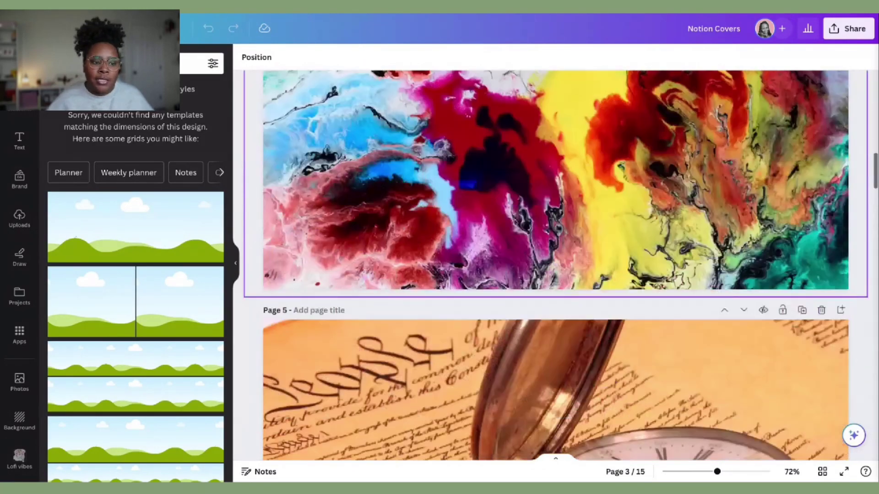
{"action": "scroll", "coordinate": [555, 265], "scroll_direction": "down", "scroll_amount": 10}
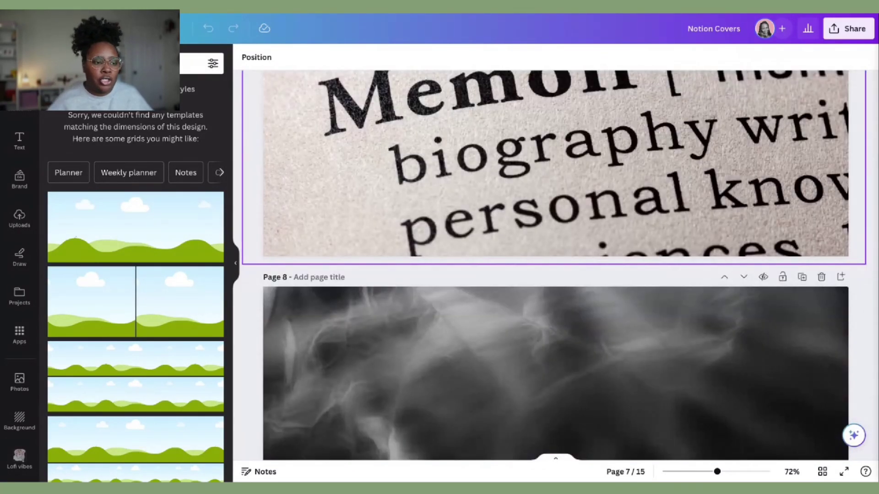
{"action": "scroll", "coordinate": [555, 266], "scroll_direction": "down", "scroll_amount": 4}
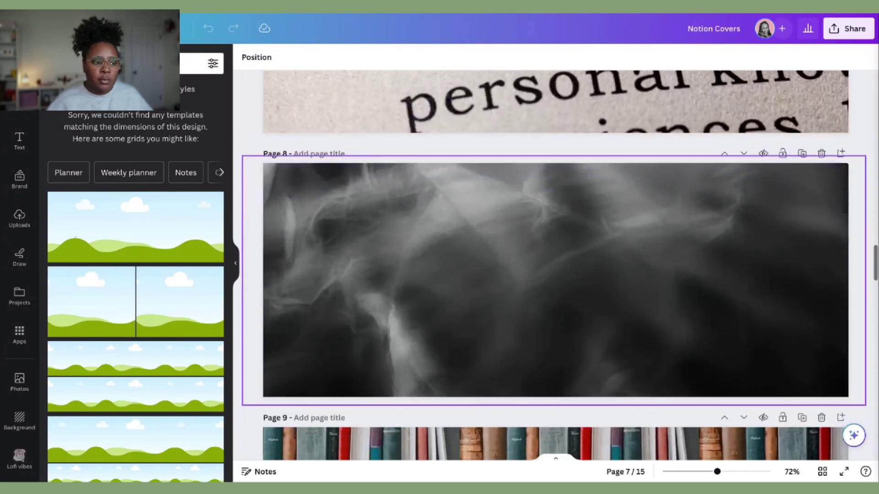
{"action": "scroll", "coordinate": [555, 266], "scroll_direction": "down", "scroll_amount": 3}
{"action": "scroll", "coordinate": [555, 266], "scroll_direction": "up", "scroll_amount": 12}
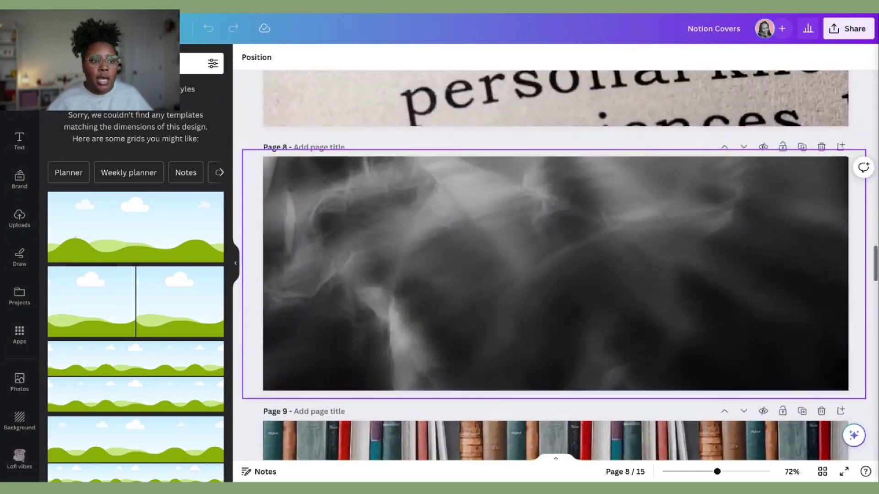
{"action": "scroll", "coordinate": [555, 266], "scroll_direction": "up", "scroll_amount": 20}
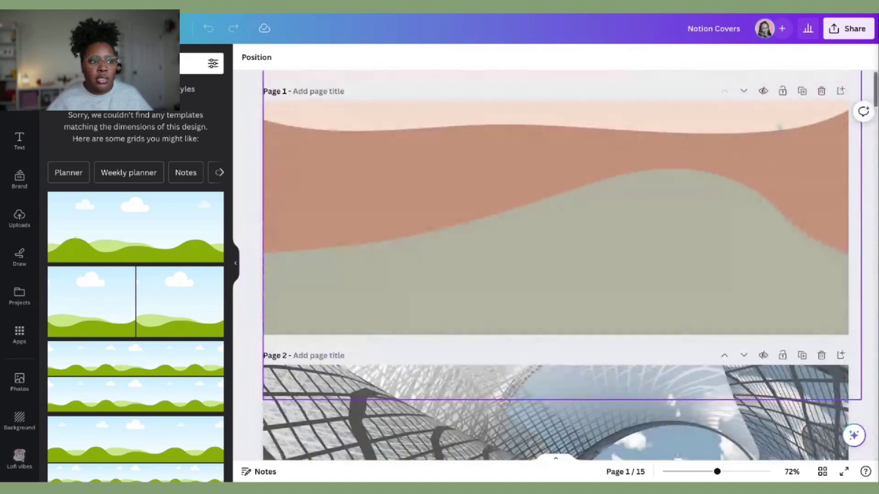
- Duplicate the wavy cover on page 1 and fill the original page with a full-page single-image grid
{"action": "left_click", "coordinate": [801, 91]}
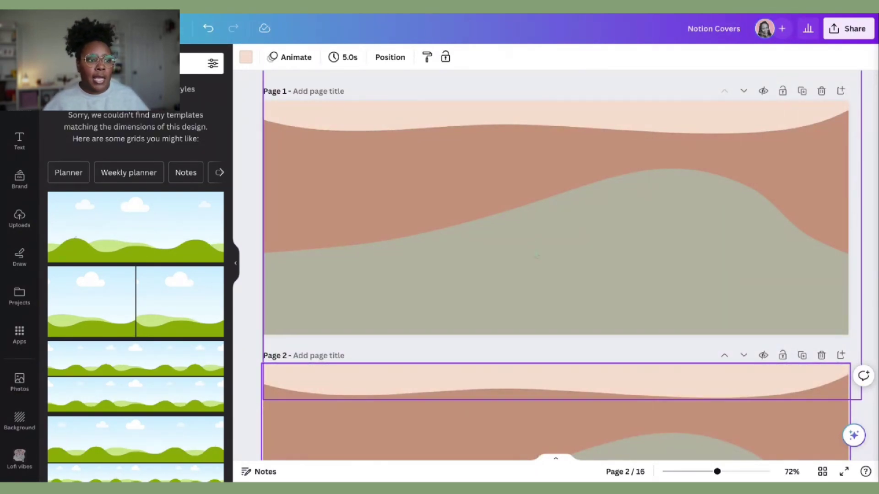
{"action": "left_click", "coordinate": [384, 256]}
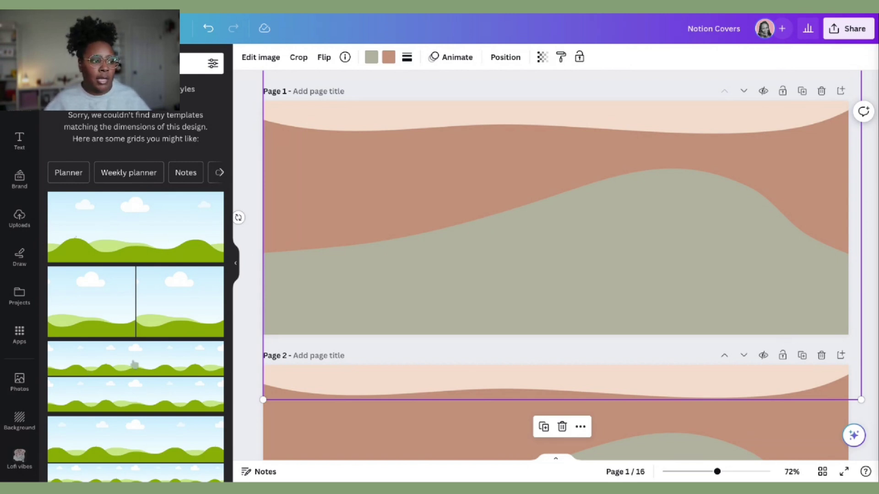
{"action": "left_click_drag", "start_coordinate": [97, 239], "coordinate": [414, 241]}
{"action": "left_click_drag", "start_coordinate": [358, 238], "coordinate": [355, 252]}
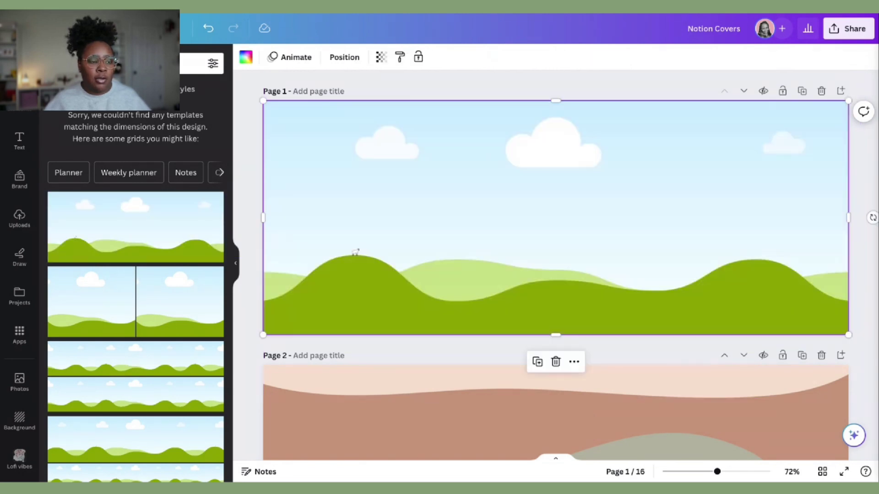
- Search the elements library for "heart" and show all of the photo results
{"action": "left_click", "coordinate": [13, 107]}
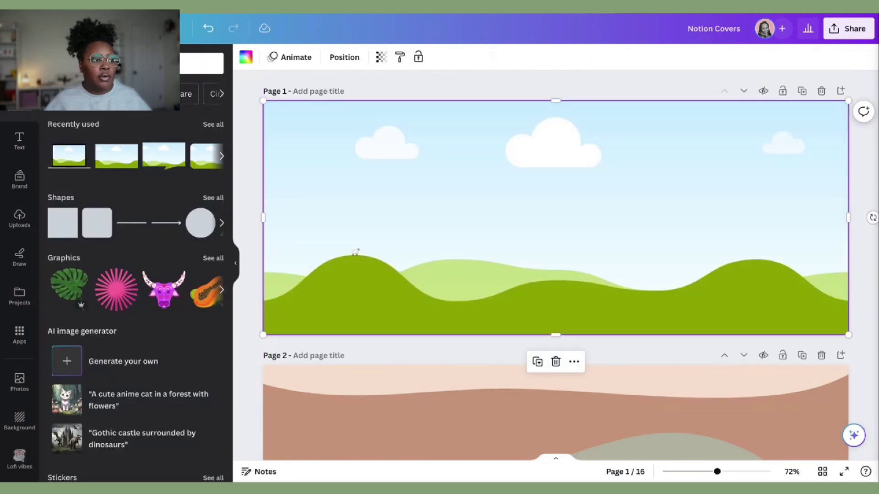
{"action": "left_click", "coordinate": [137, 63]}
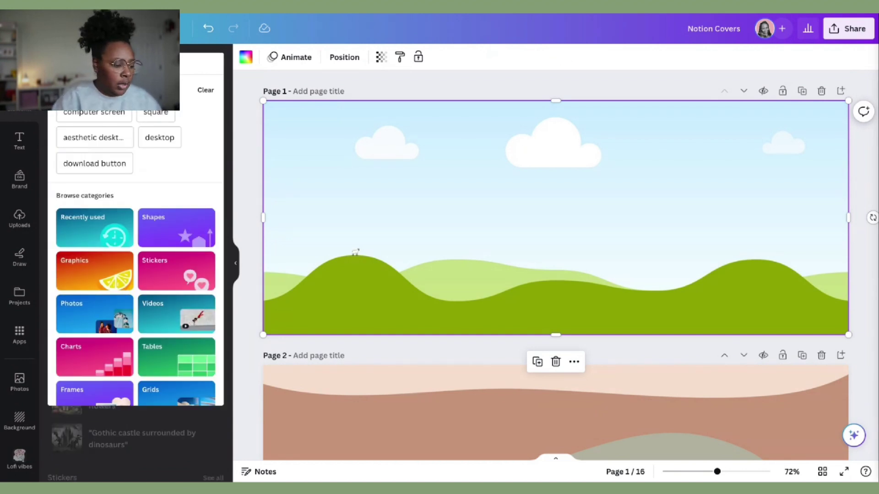
{"action": "type", "text": "heart"}
{"action": "key", "text": "Return"}
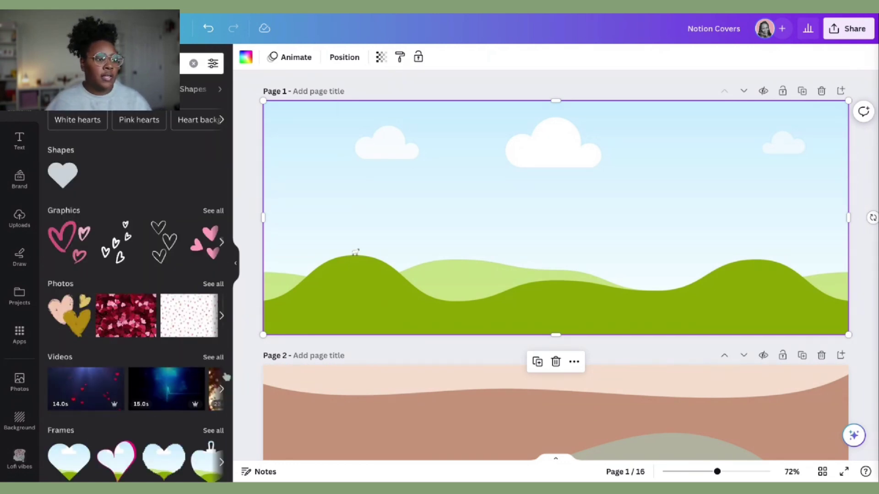
{"action": "scroll", "coordinate": [226, 376], "scroll_direction": "down", "scroll_amount": 2}
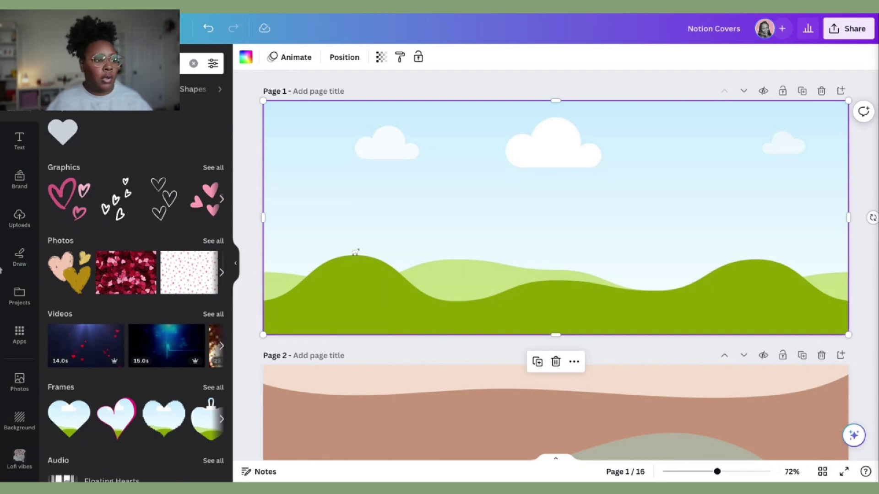
{"action": "left_click", "coordinate": [213, 241]}
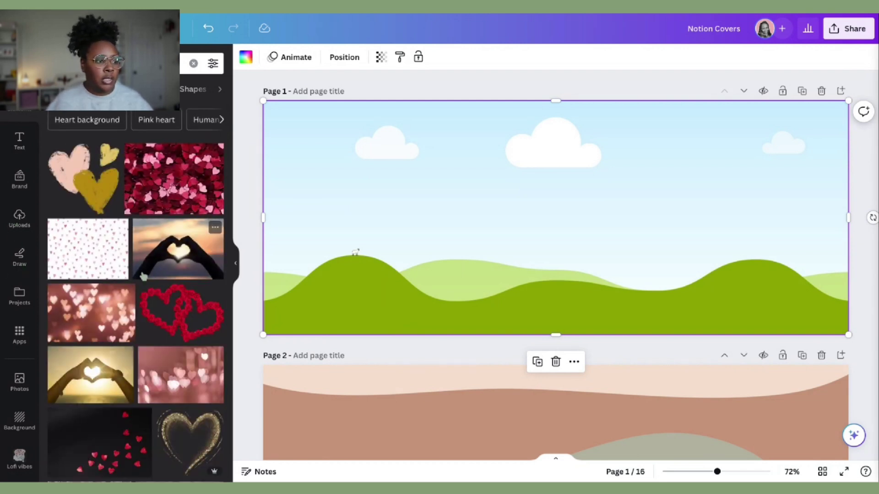
- Place the sunset photo of hands forming a heart in page 1's grid and adjust its position
{"action": "left_click", "coordinate": [184, 252]}
{"action": "left_click_drag", "start_coordinate": [592, 231], "coordinate": [426, 261]}
{"action": "left_click_drag", "start_coordinate": [591, 230], "coordinate": [426, 255]}
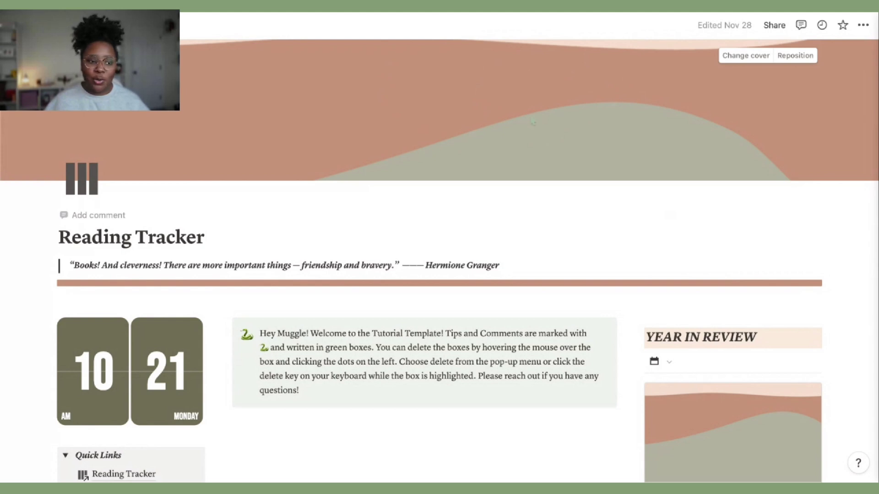
- Switch to the Reading Tracker in Notion, open its My Library page and examine the cover and layout
{"action": "scroll", "coordinate": [316, 329], "scroll_direction": "down", "scroll_amount": 5}
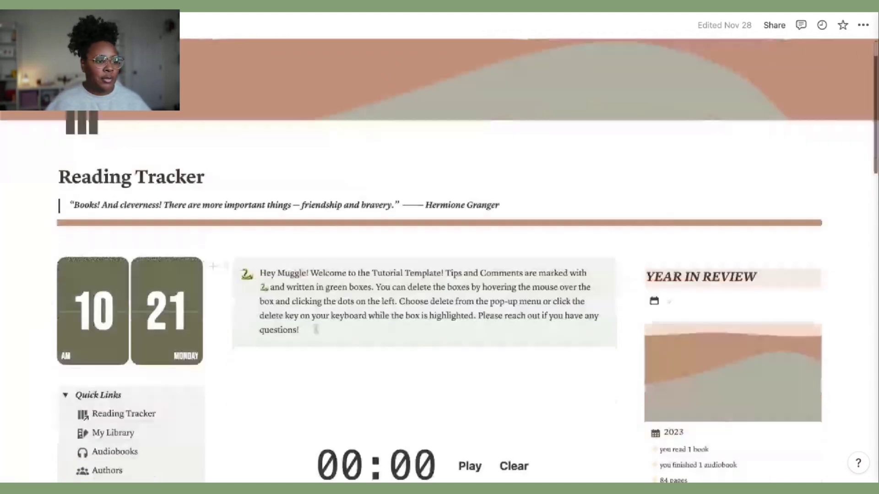
{"action": "scroll", "coordinate": [316, 329], "scroll_direction": "down", "scroll_amount": 1}
{"action": "mouse_move", "coordinate": [126, 239]}
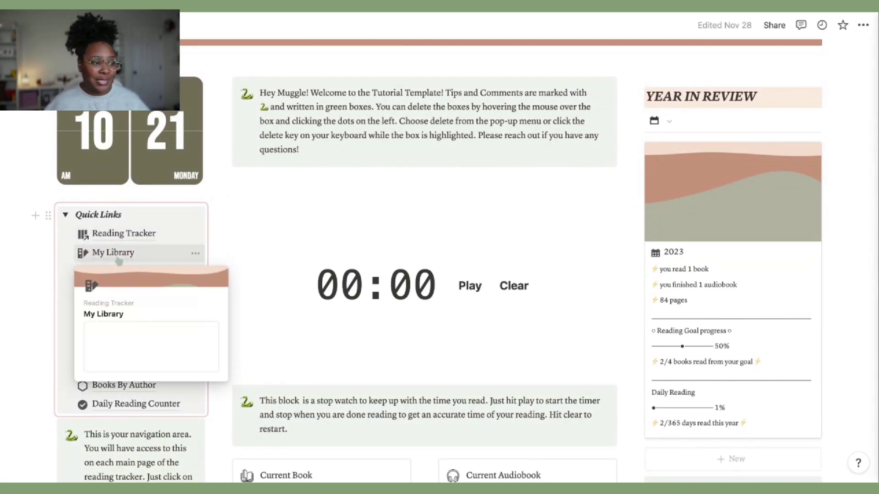
{"action": "left_click", "coordinate": [119, 260]}
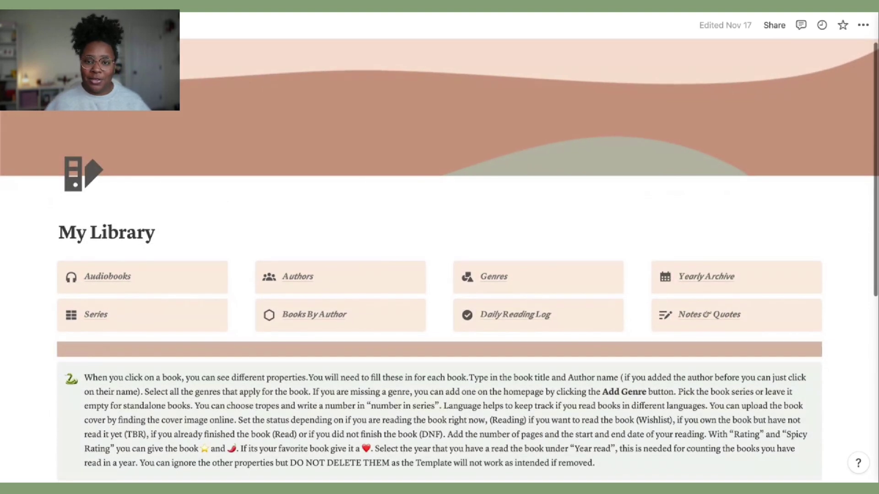
{"action": "scroll", "coordinate": [460, 289], "scroll_direction": "down", "scroll_amount": 1}
{"action": "scroll", "coordinate": [460, 290], "scroll_direction": "down", "scroll_amount": 5}
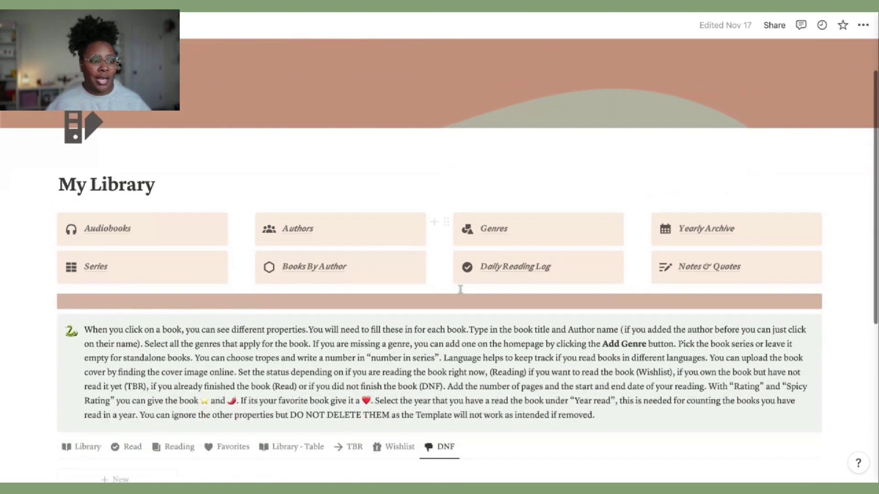
{"action": "scroll", "coordinate": [460, 290], "scroll_direction": "up", "scroll_amount": 6}
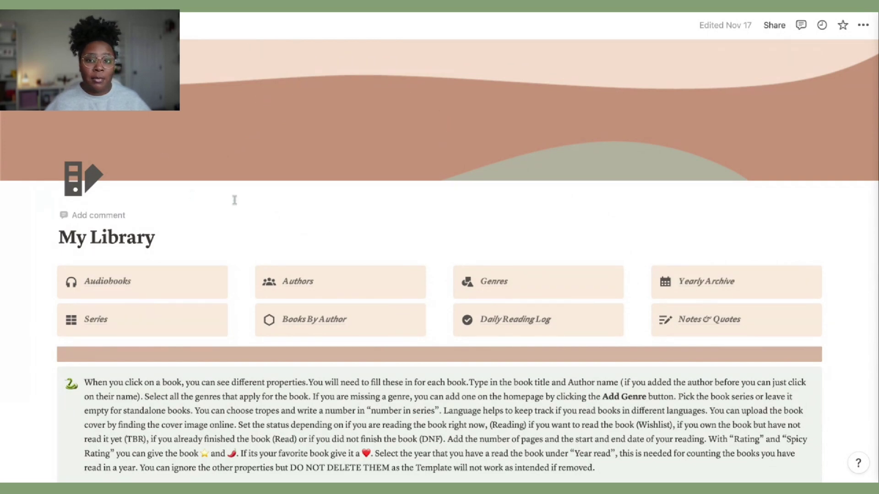
{"action": "scroll", "coordinate": [233, 198], "scroll_direction": "down", "scroll_amount": 1}
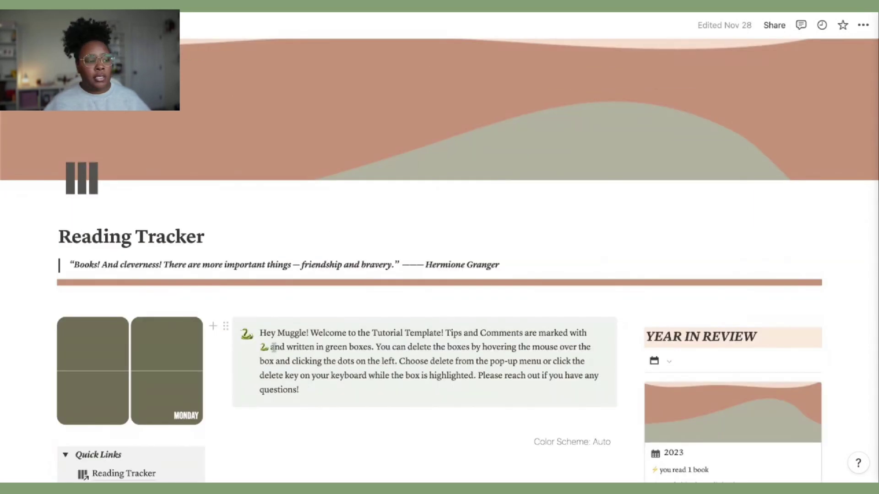
- Open the Genres page from the Reading Tracker's quick links and examine the cover images on the genre cards
{"action": "scroll", "coordinate": [274, 347], "scroll_direction": "down", "scroll_amount": 5}
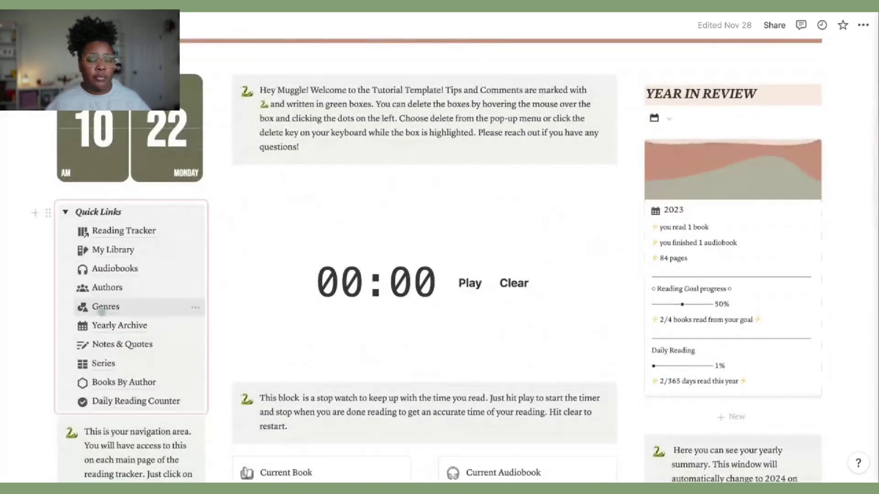
{"action": "left_click", "coordinate": [101, 309]}
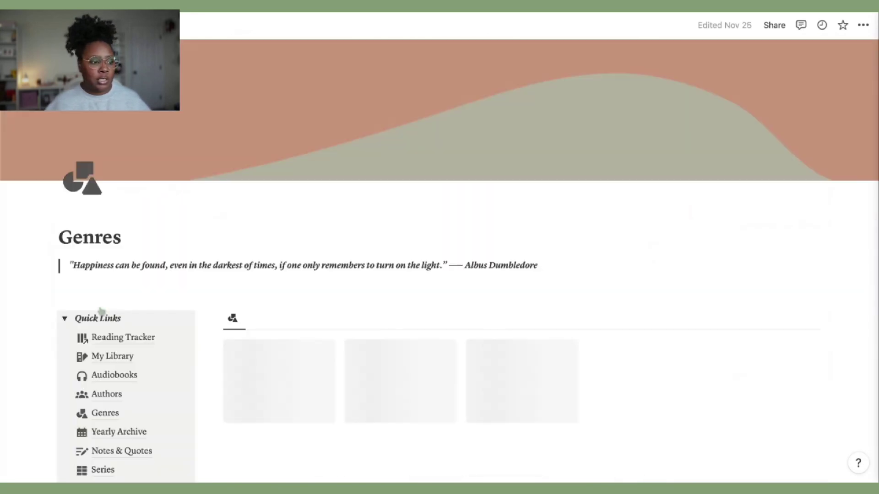
{"action": "scroll", "coordinate": [401, 304], "scroll_direction": "down", "scroll_amount": 3}
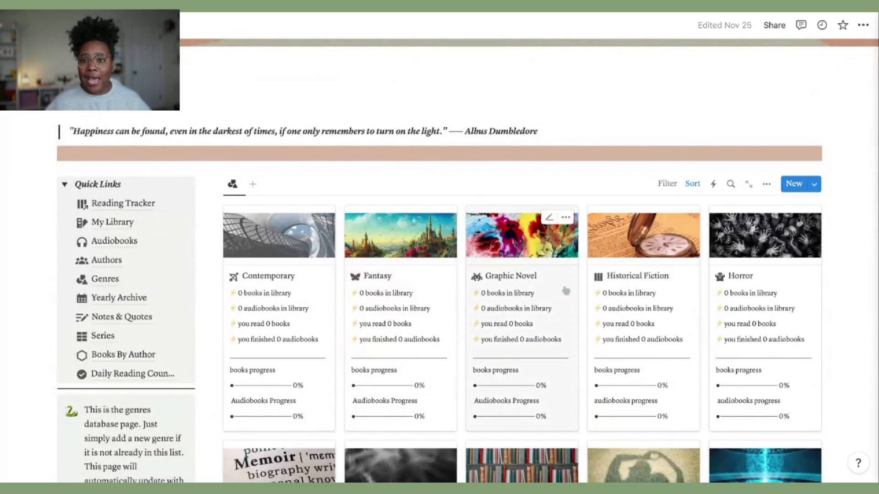
{"action": "scroll", "coordinate": [432, 391], "scroll_direction": "down", "scroll_amount": 6}
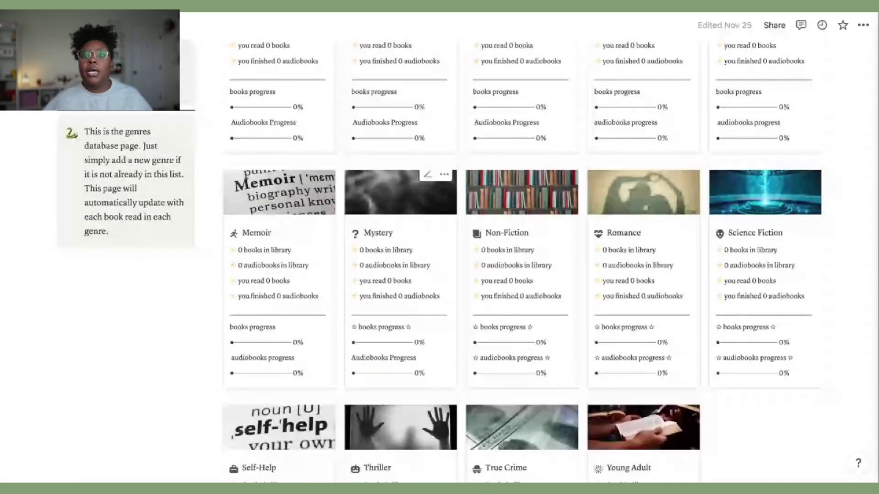
{"action": "scroll", "coordinate": [522, 256], "scroll_direction": "up", "scroll_amount": 2}
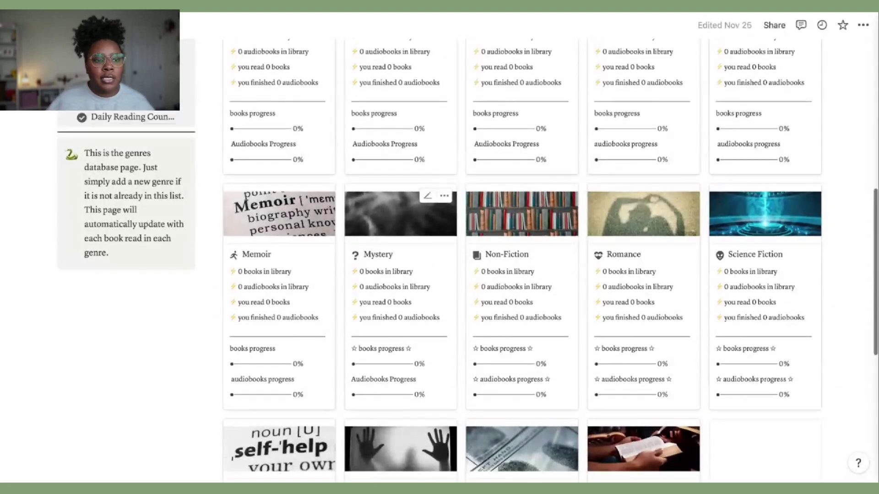
- Review the genre card covers, and switch to the Notion Bars design in Canva to examine its colored bar pages
{"action": "scroll", "coordinate": [522, 257], "scroll_direction": "up", "scroll_amount": 7}
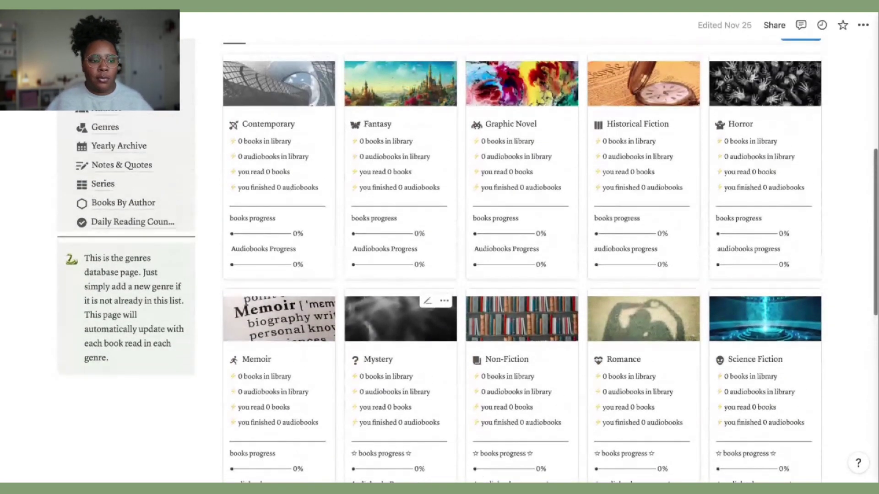
{"action": "scroll", "coordinate": [256, 366], "scroll_direction": "down", "scroll_amount": 2}
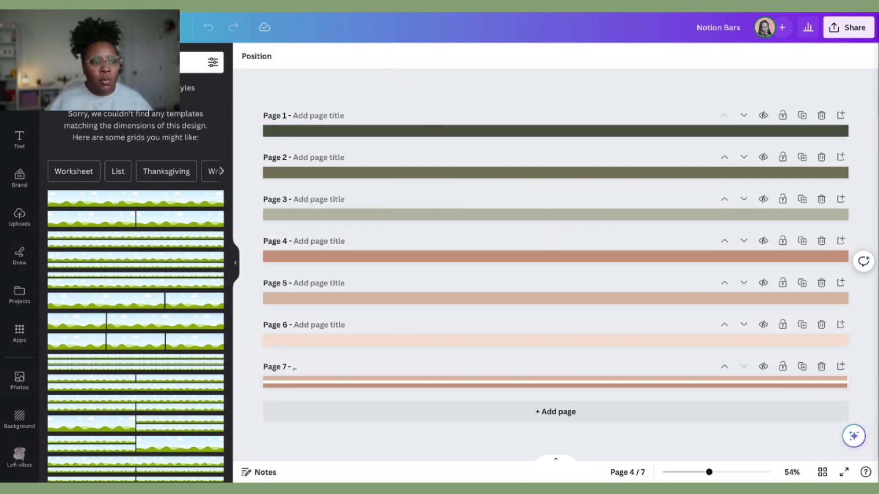
{"action": "left_click", "coordinate": [235, 263]}
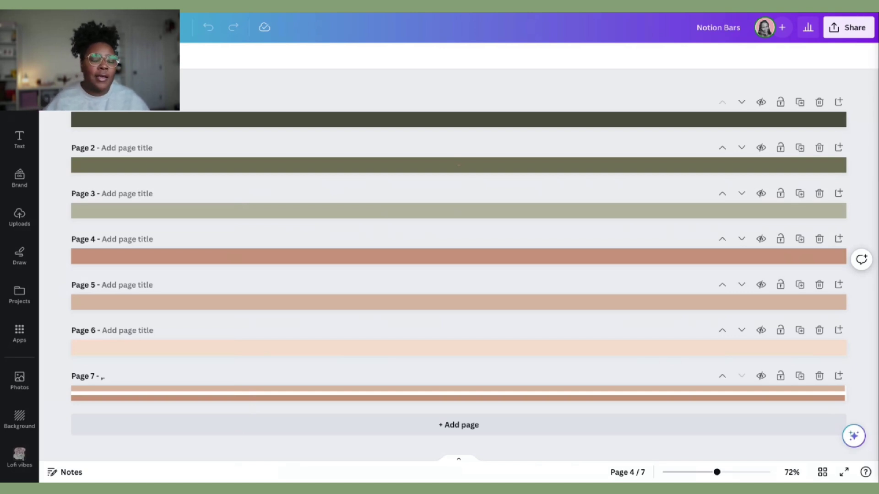
{"action": "left_click", "coordinate": [539, 271]}
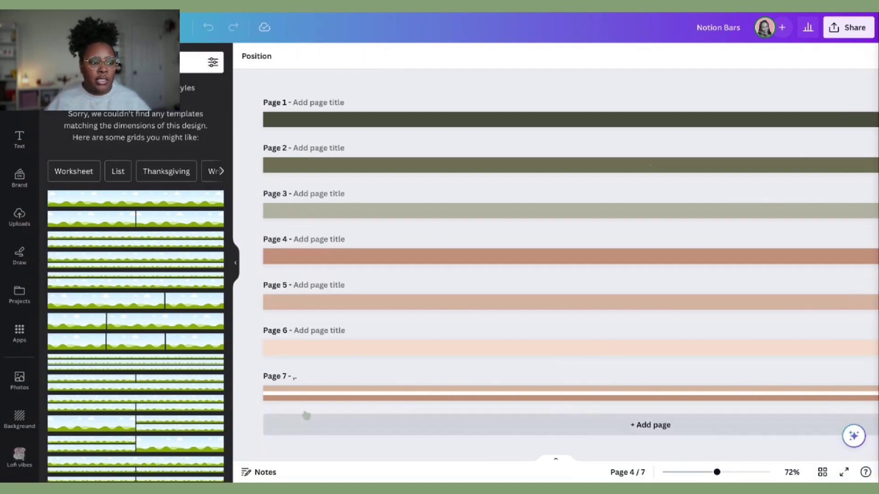
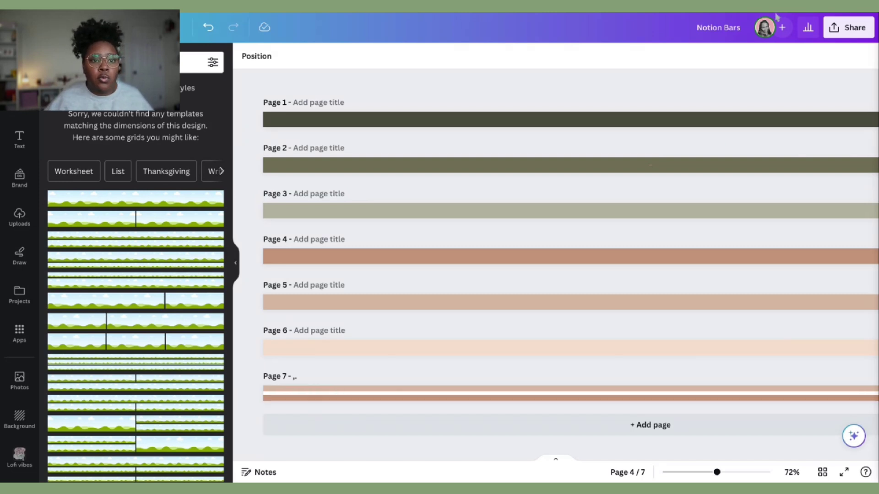
- Open the download settings for the Notion Bars design and review the PNG options for all pages
{"action": "left_click", "coordinate": [854, 28]}
{"action": "left_click", "coordinate": [746, 302]}
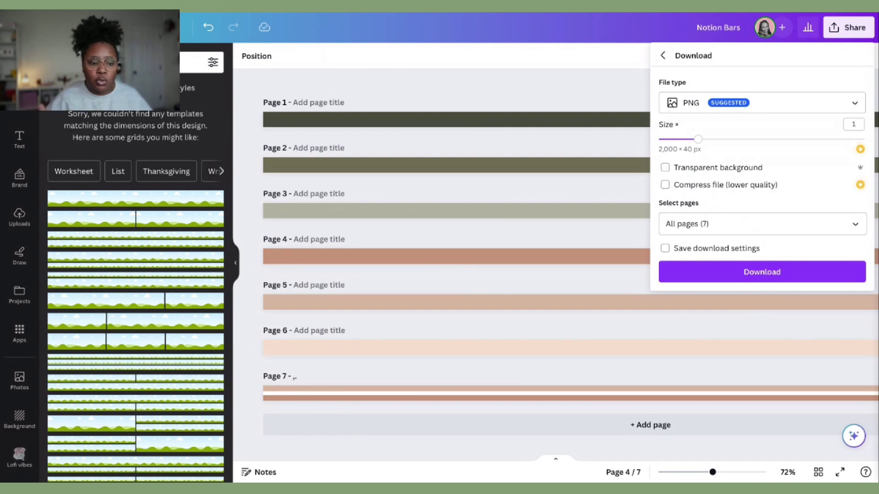
{"action": "left_click", "coordinate": [427, 374]}
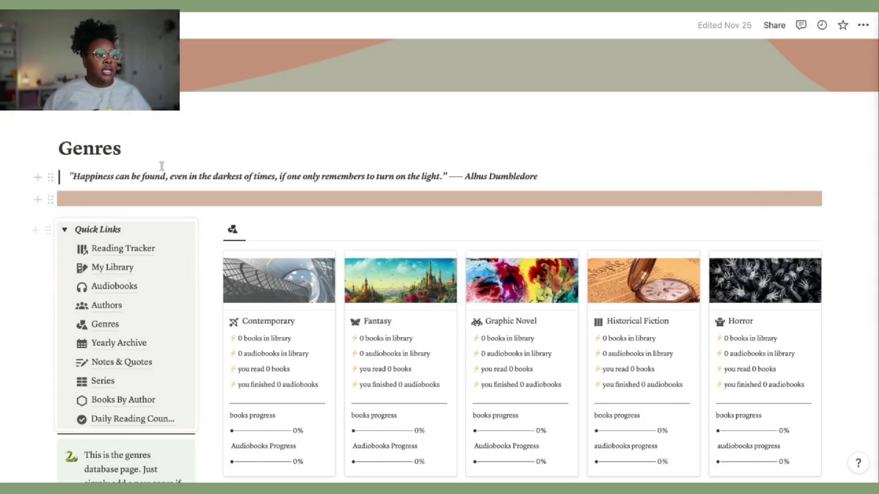
- Switch to the Genres page in Notion and start replacing the divider bar image below the quote with an uploaded file
{"action": "left_click", "coordinate": [111, 199]}
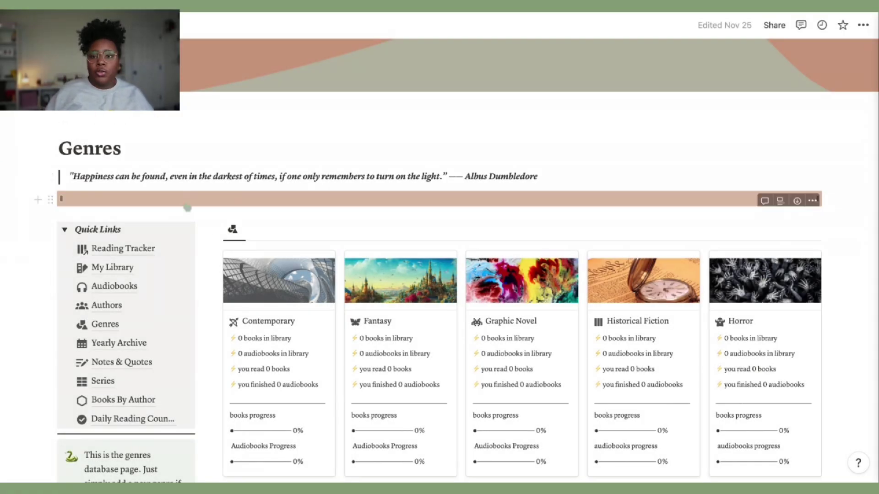
{"action": "left_click", "coordinate": [51, 199]}
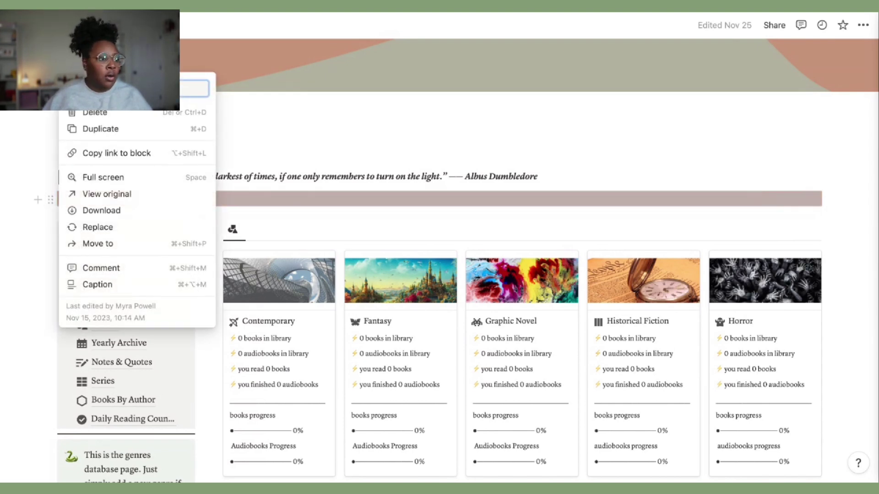
{"action": "left_click", "coordinate": [113, 227]}
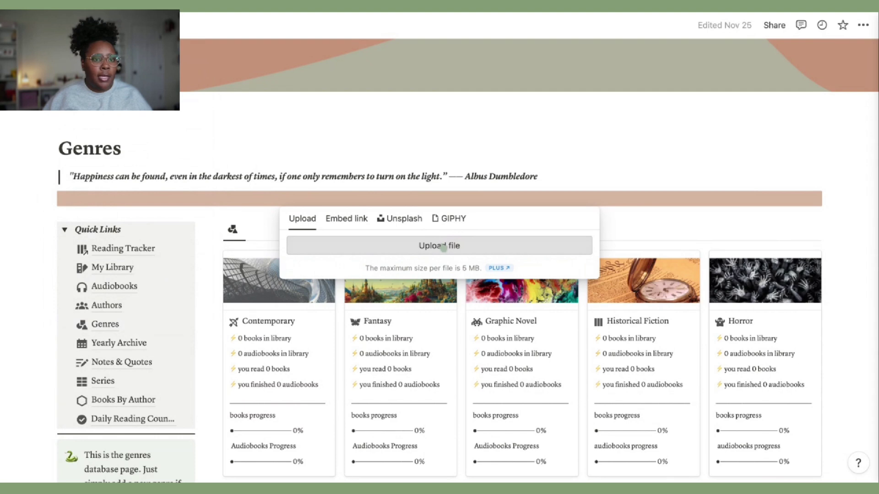
{"action": "left_click", "coordinate": [443, 246]}
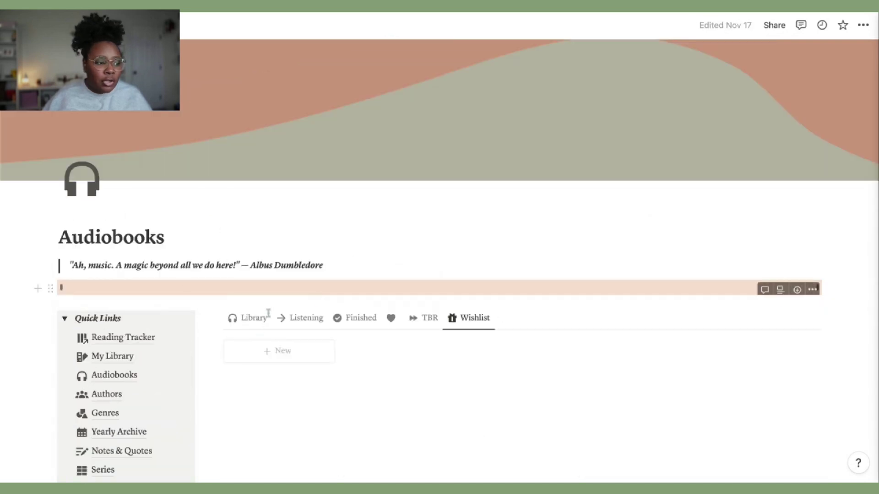
- Open the Yearly Archive page from the Audiobooks page's quick links and examine its divider bars, year cards and covers
{"action": "mouse_move", "coordinate": [103, 379]}
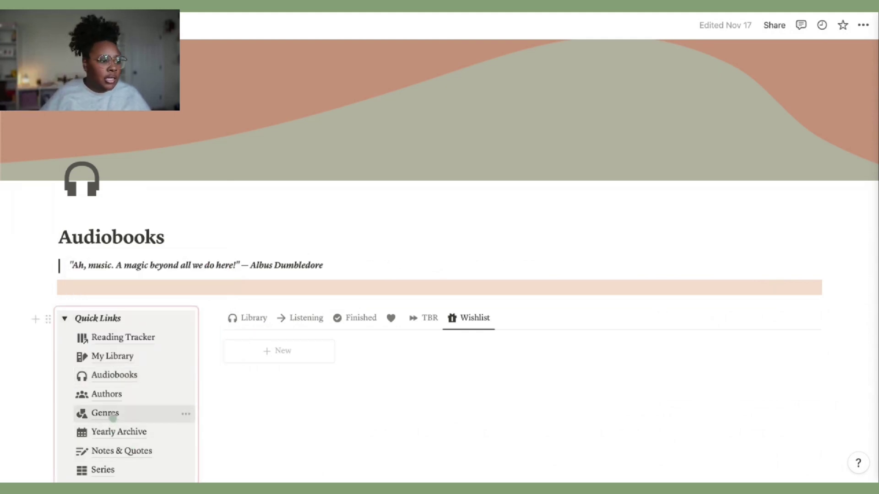
{"action": "left_click", "coordinate": [135, 434]}
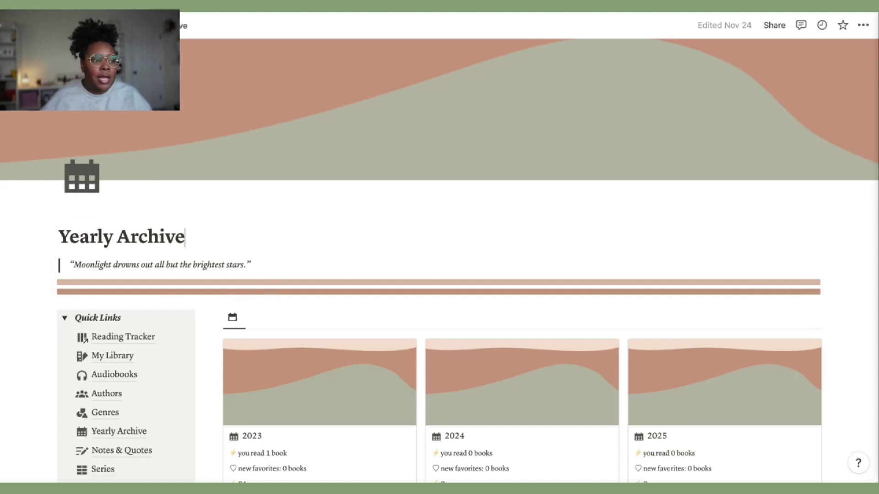
{"action": "scroll", "coordinate": [344, 296], "scroll_direction": "down", "scroll_amount": 3}
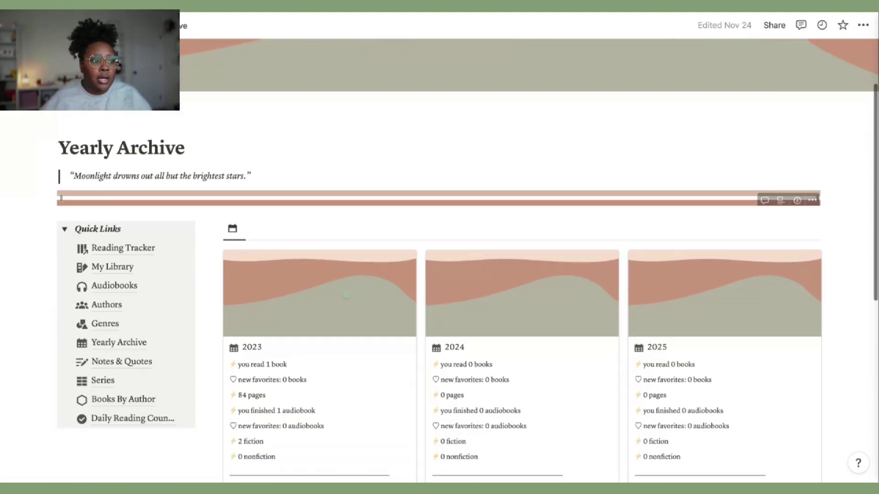
{"action": "scroll", "coordinate": [346, 295], "scroll_direction": "down", "scroll_amount": 2}
{"action": "scroll", "coordinate": [348, 295], "scroll_direction": "up", "scroll_amount": 2}
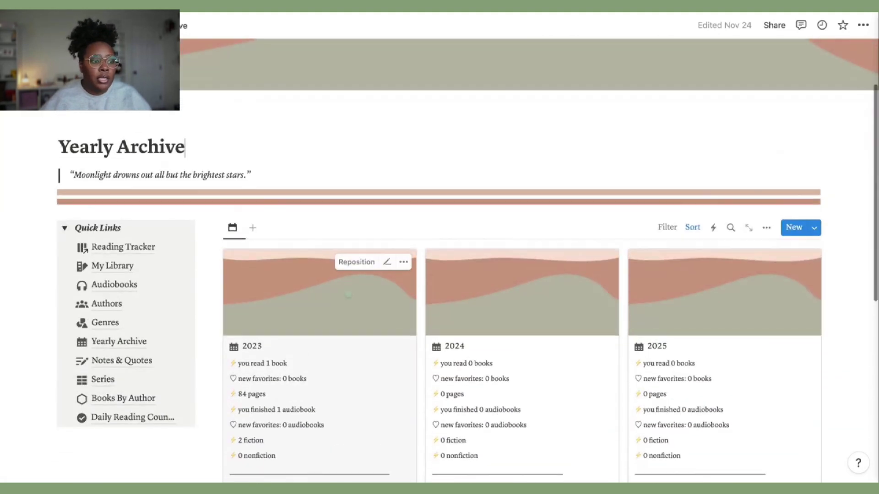
{"action": "scroll", "coordinate": [348, 294], "scroll_direction": "down", "scroll_amount": 9}
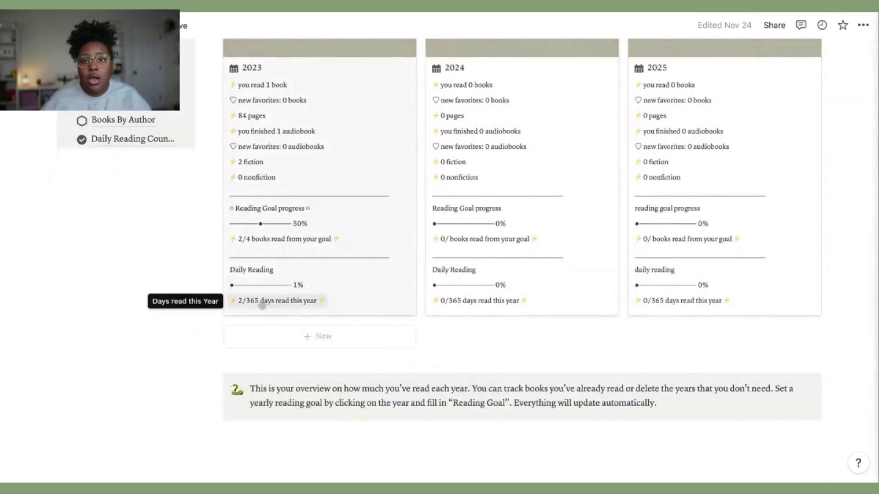
{"action": "scroll", "coordinate": [261, 305], "scroll_direction": "up", "scroll_amount": 12}
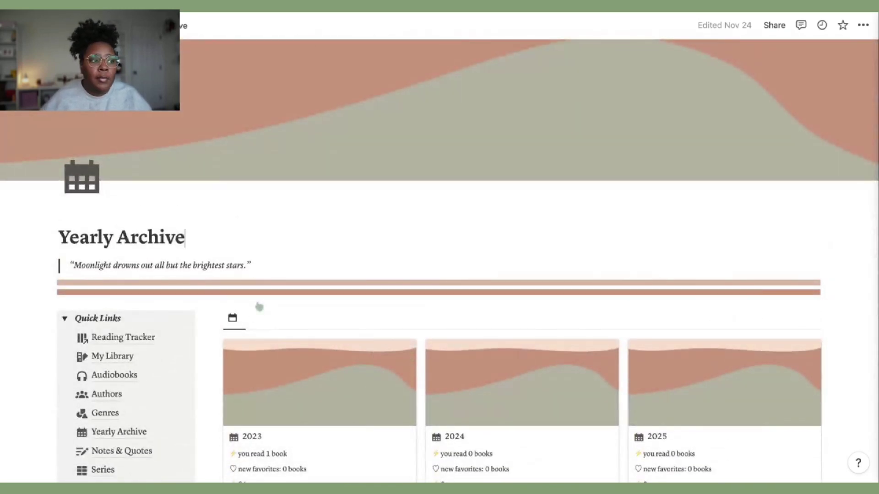